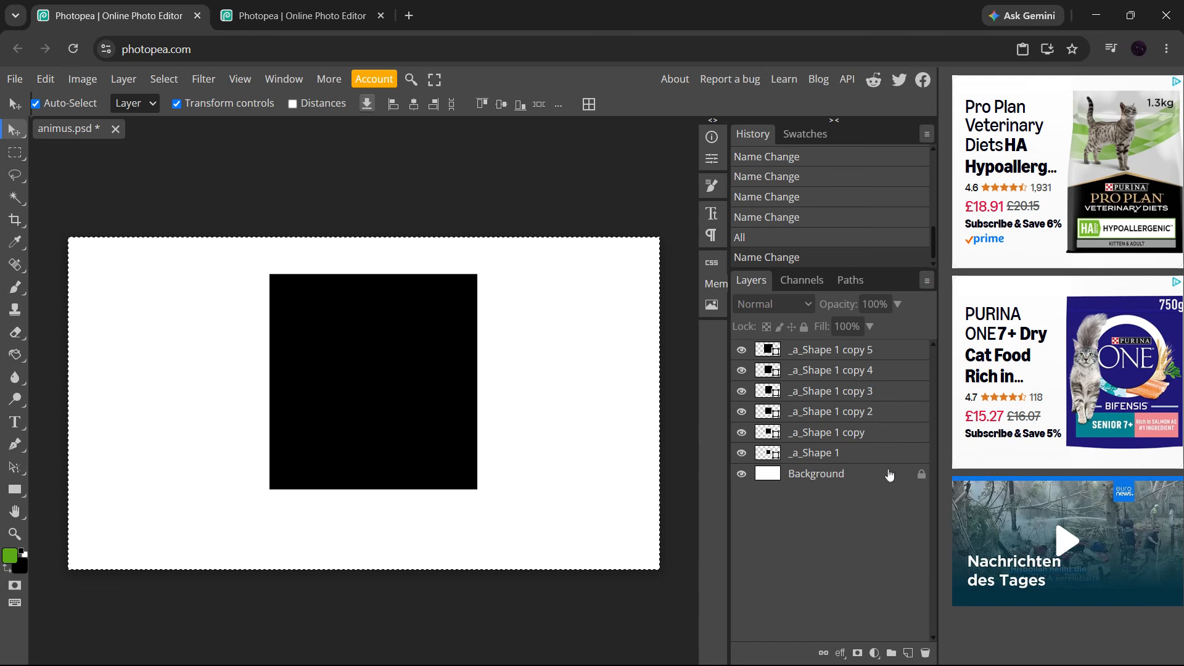
Group the layers _a_Shape 1 copy 5, copy 4 and copy 3 into a folder
{"action": "left_click", "coordinate": [875, 356]}
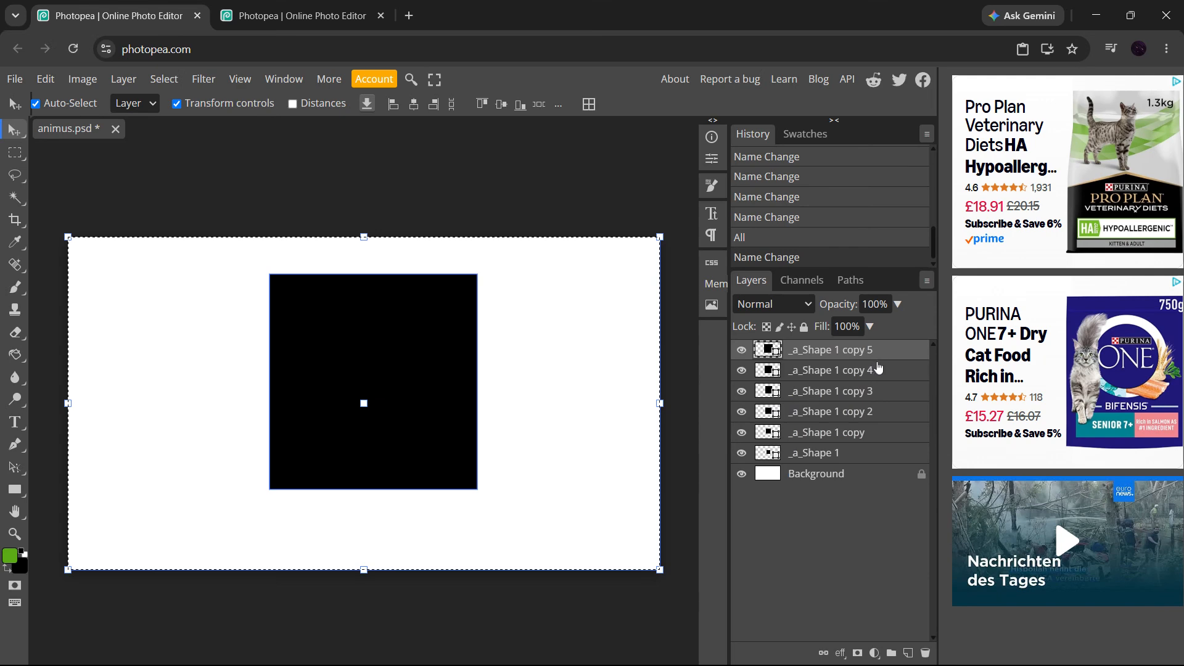
{"action": "left_click", "coordinate": [881, 378]}
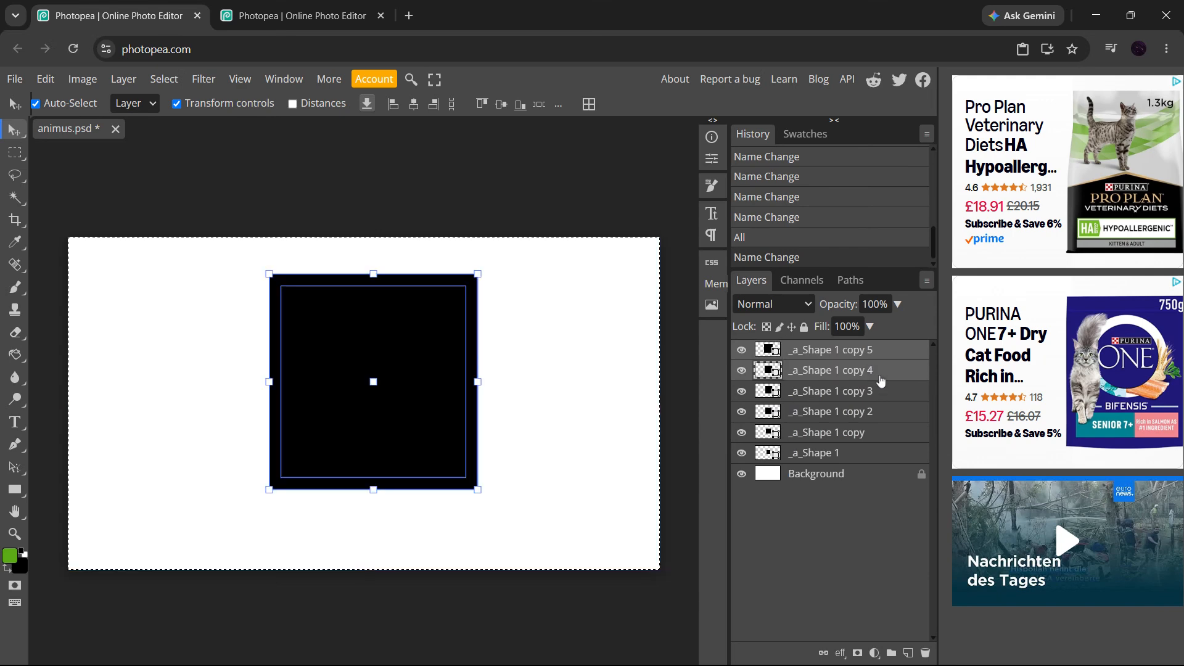
{"action": "left_click", "coordinate": [882, 394], "text": "shift"}
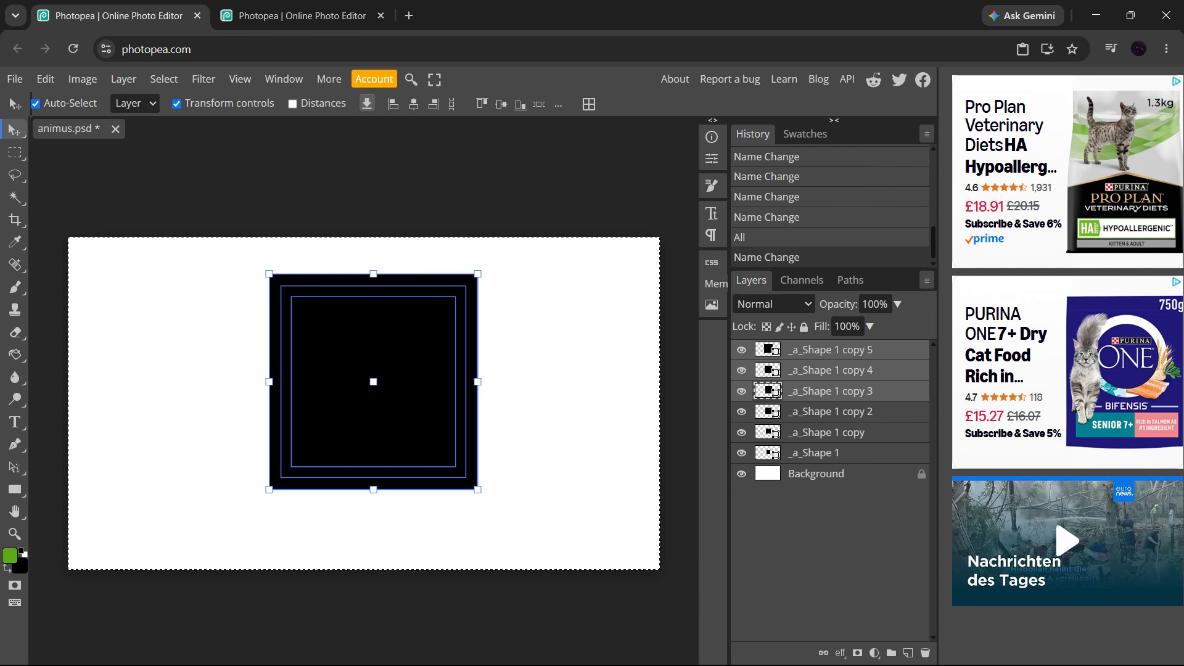
{"action": "key", "text": "ctrl+g"}
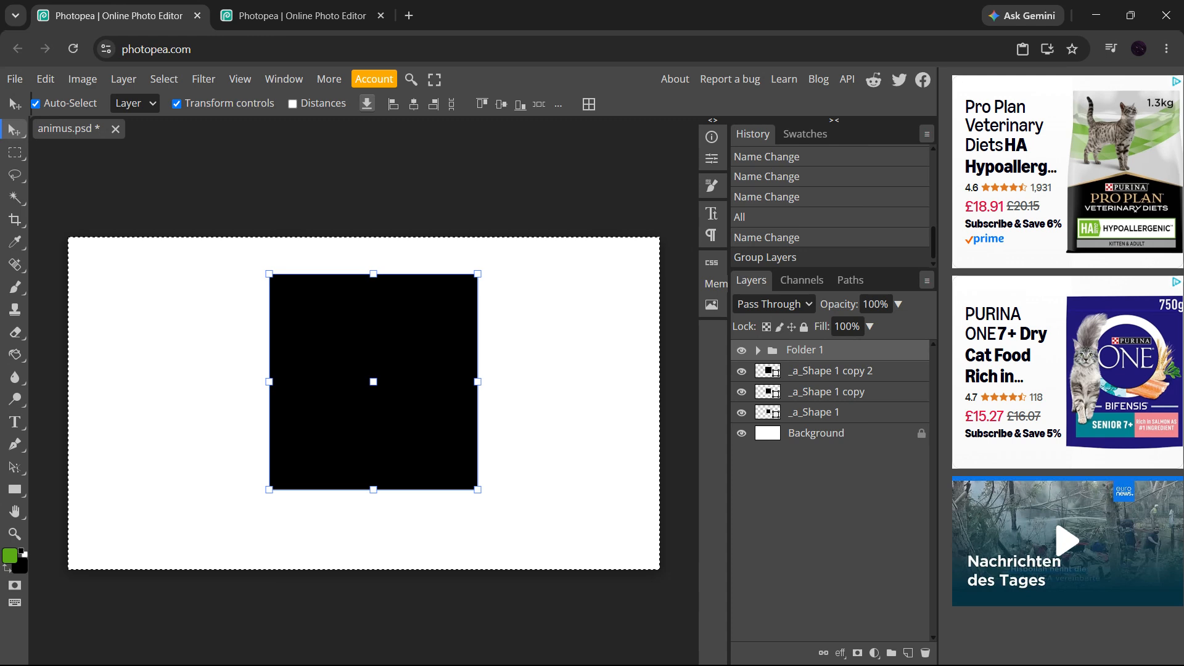
Expand the folder and group _a_Shape 1 copy 2, _a_Shape 1 copy and _a_Shape 1 into a second folder
{"action": "left_click", "coordinate": [759, 352]}
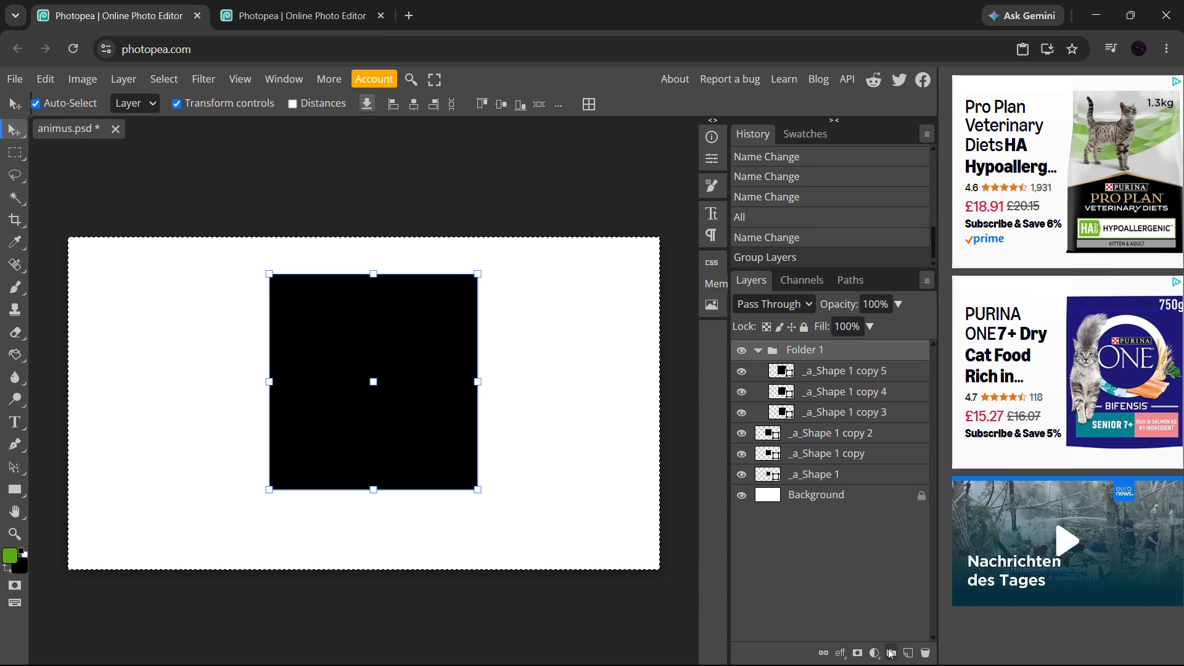
{"action": "left_click", "coordinate": [858, 436]}
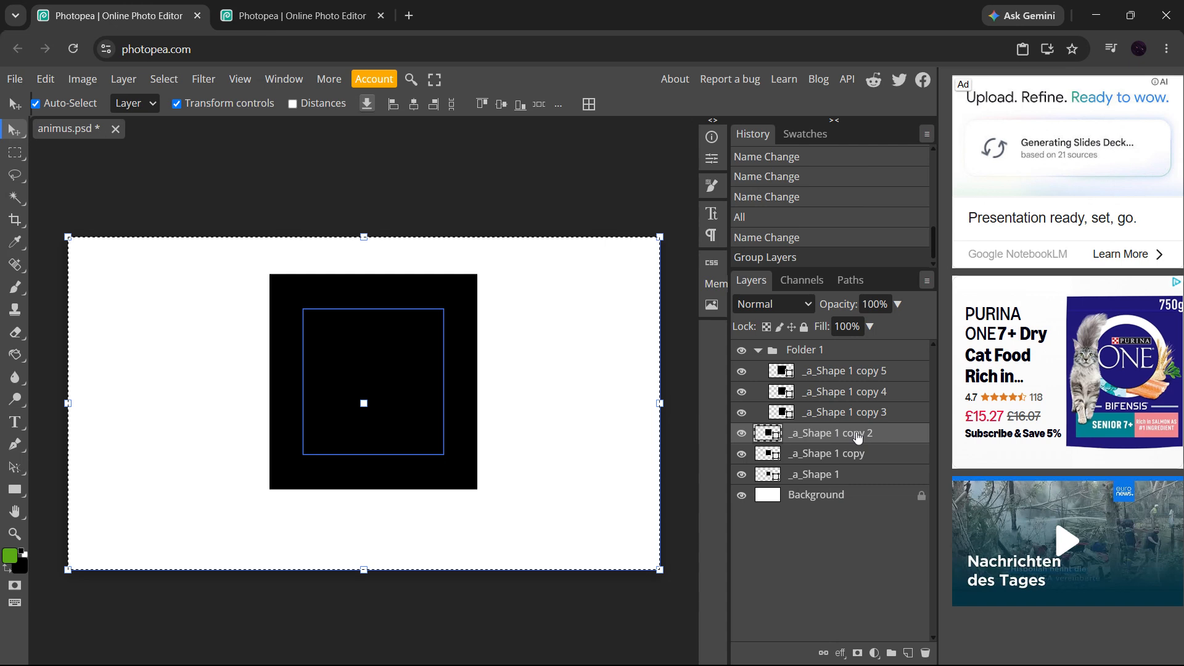
{"action": "left_click", "coordinate": [859, 457], "text": "shift"}
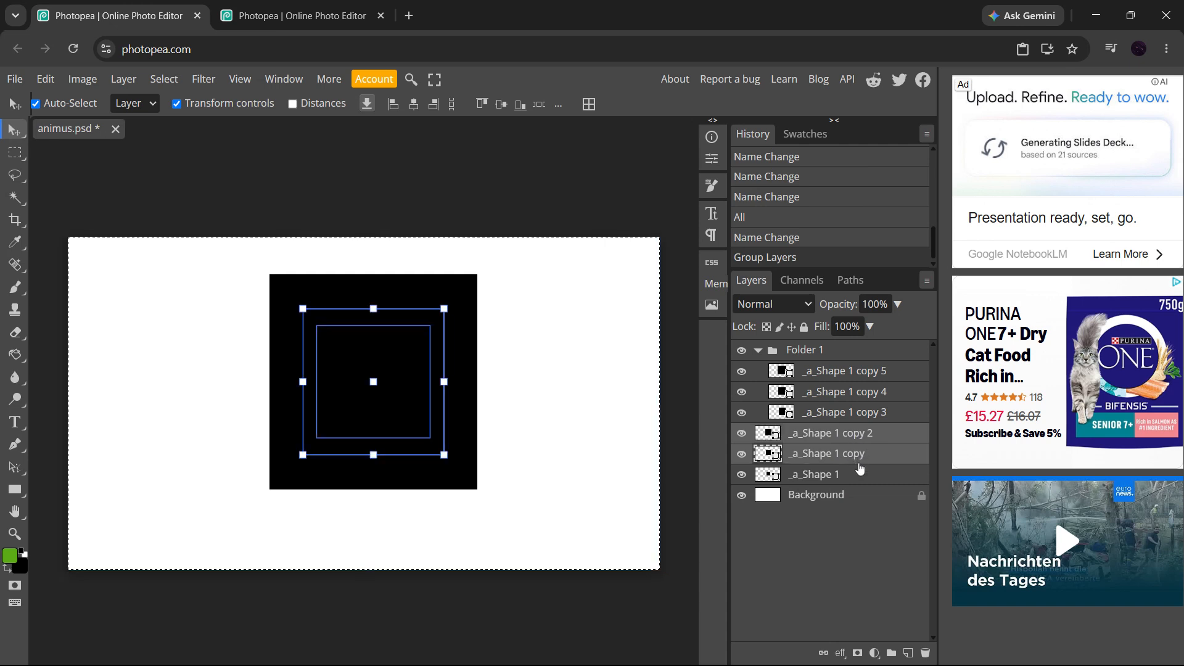
{"action": "left_click", "coordinate": [861, 475], "text": "shift"}
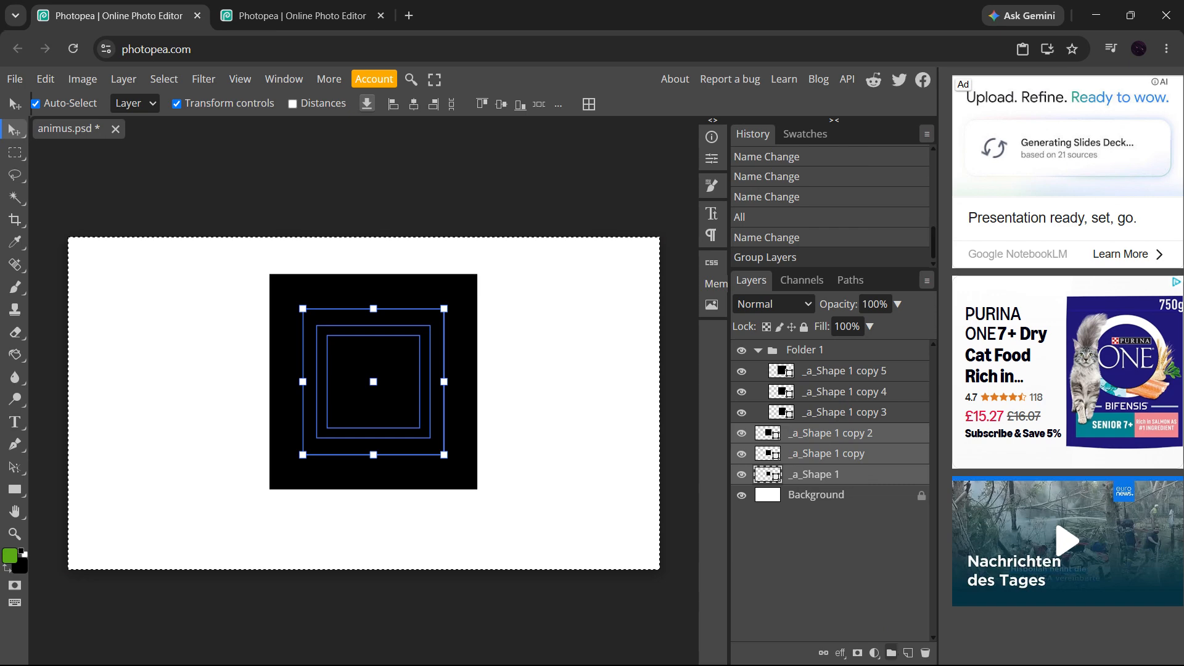
{"action": "left_click", "coordinate": [891, 652]}
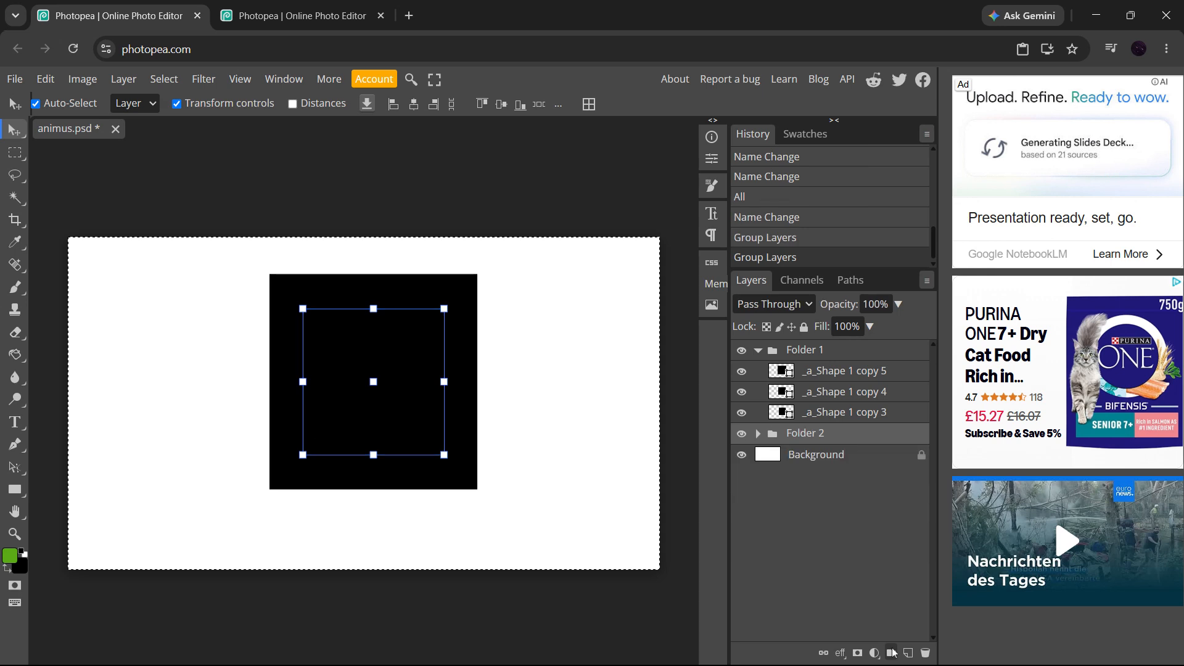
{"action": "left_click", "coordinate": [759, 435]}
{"action": "left_click", "coordinate": [759, 435]}
{"action": "left_click", "coordinate": [759, 434]}
{"action": "left_click", "coordinate": [759, 434]}
{"action": "left_click", "coordinate": [759, 435]}
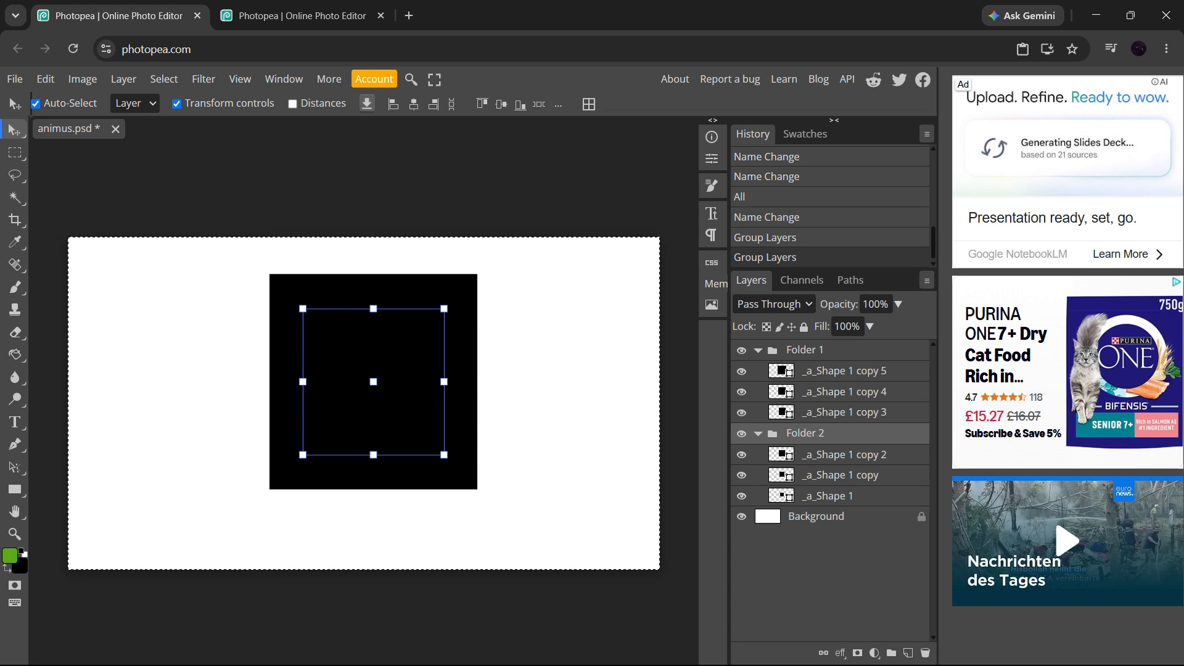
Undo both layer groupings
{"action": "key", "text": "ctrl+z"}
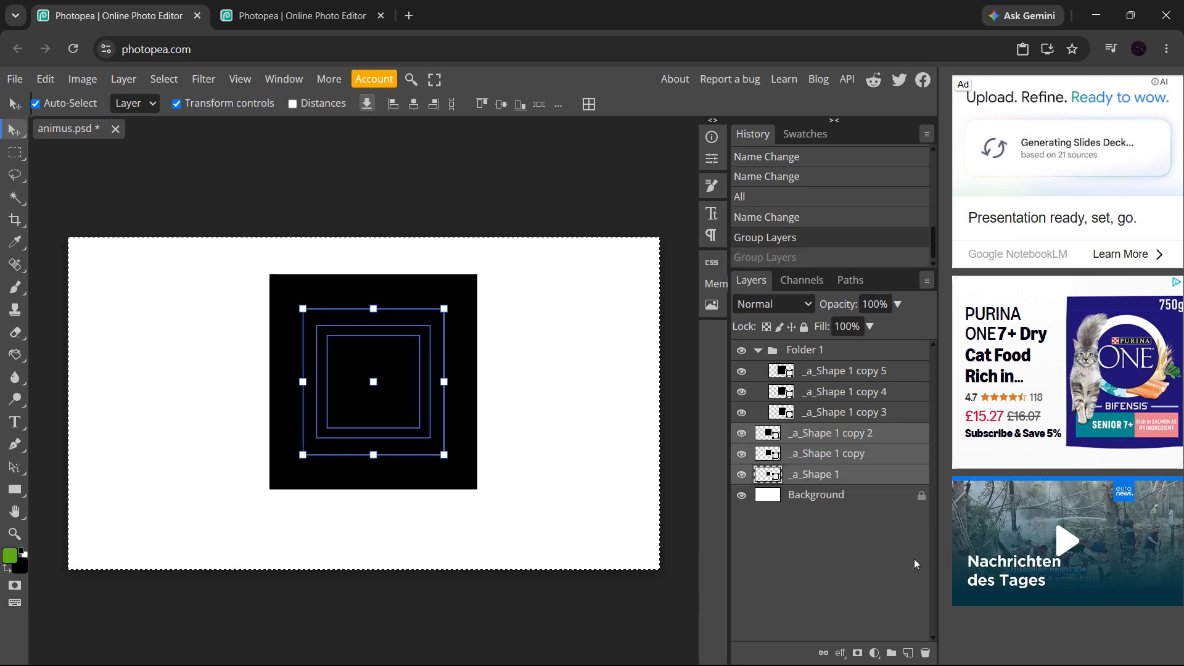
{"action": "key", "text": "ctrl+z"}
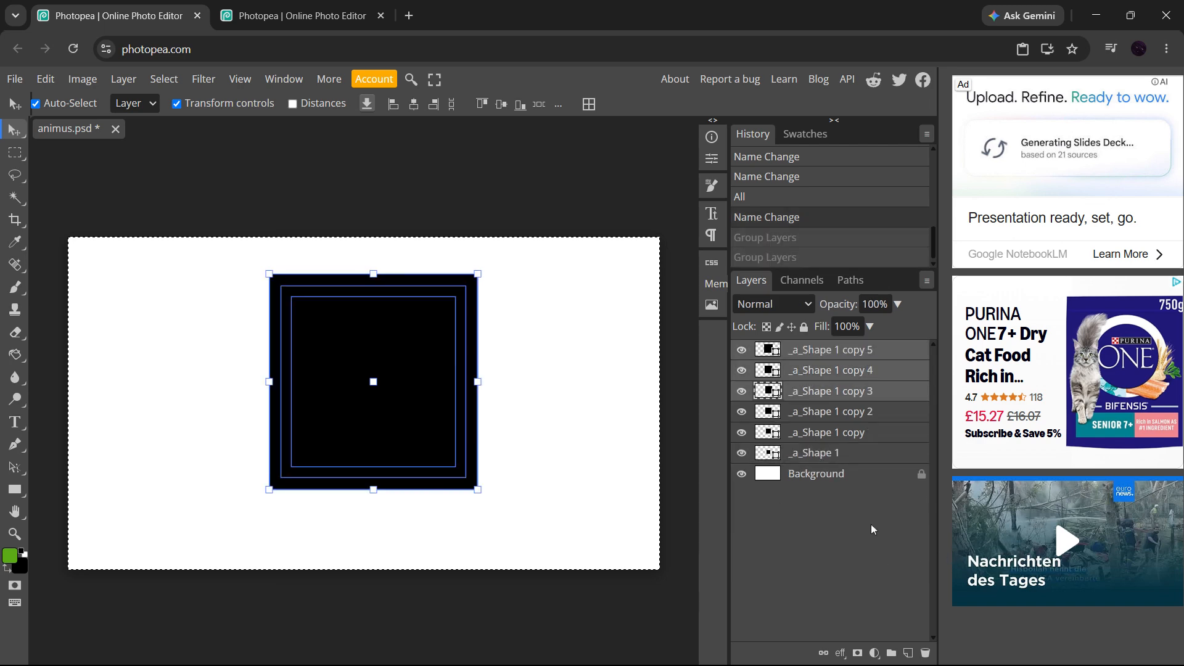
{"action": "right_click", "coordinate": [890, 360]}
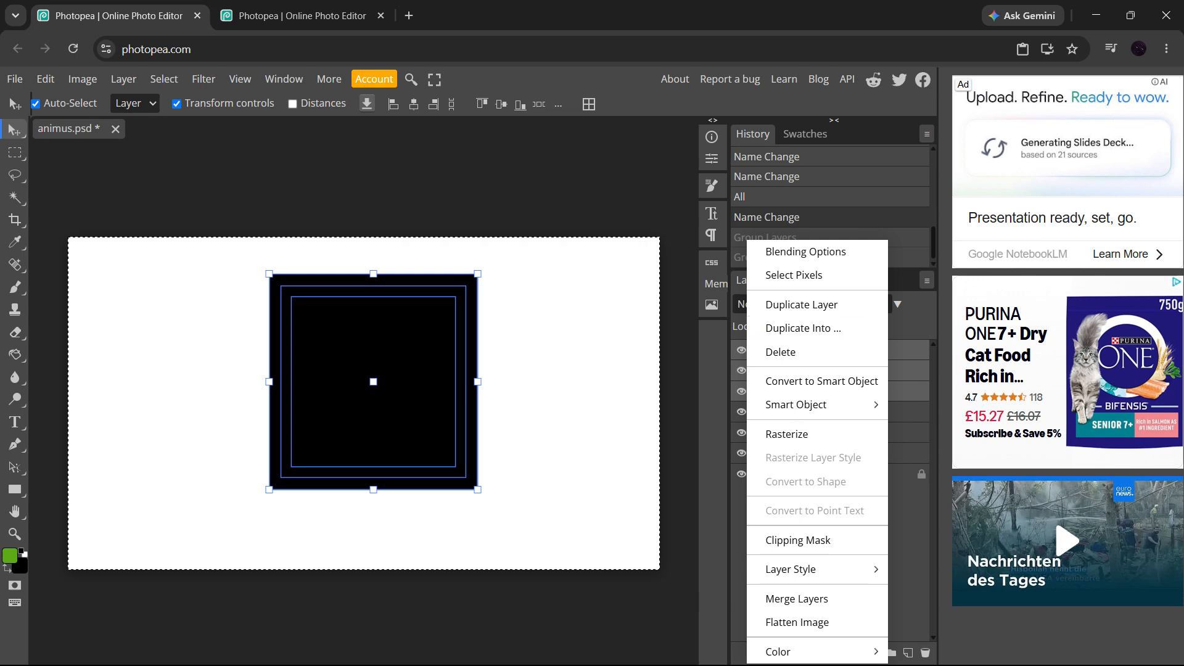
{"action": "left_click", "coordinate": [896, 531]}
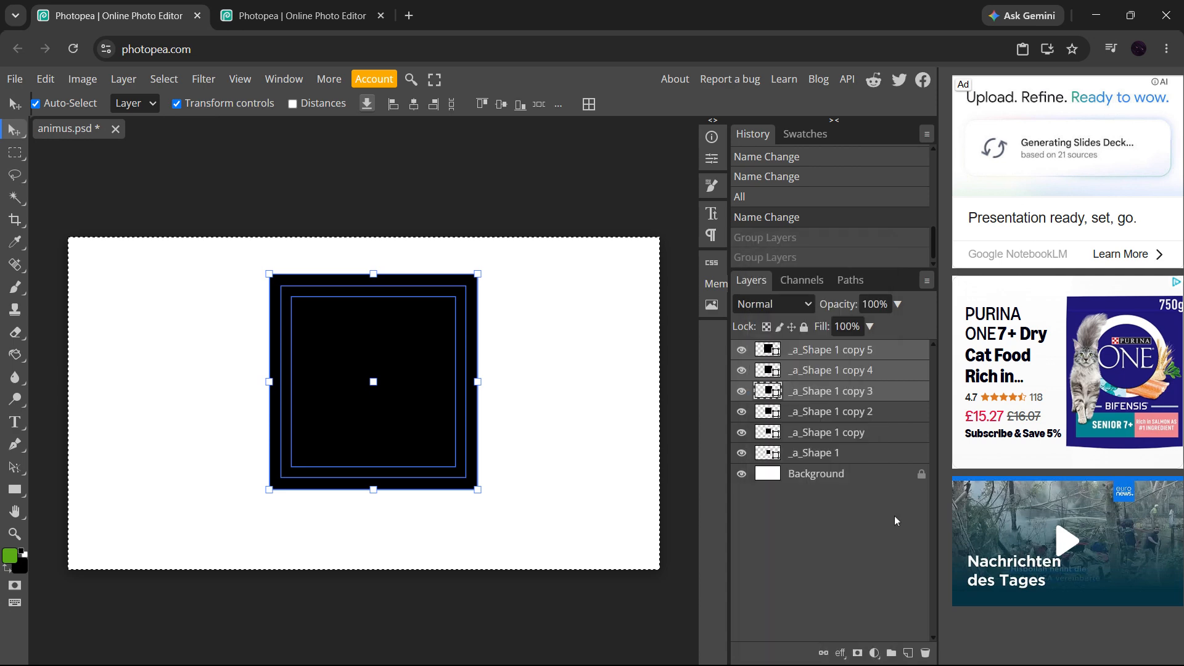
Group the layers _a_Shape 1 copy 3, copy 4 and copy 5 into a new folder
{"action": "left_click", "coordinate": [864, 399]}
{"action": "left_click", "coordinate": [887, 370], "text": "ctrl"}
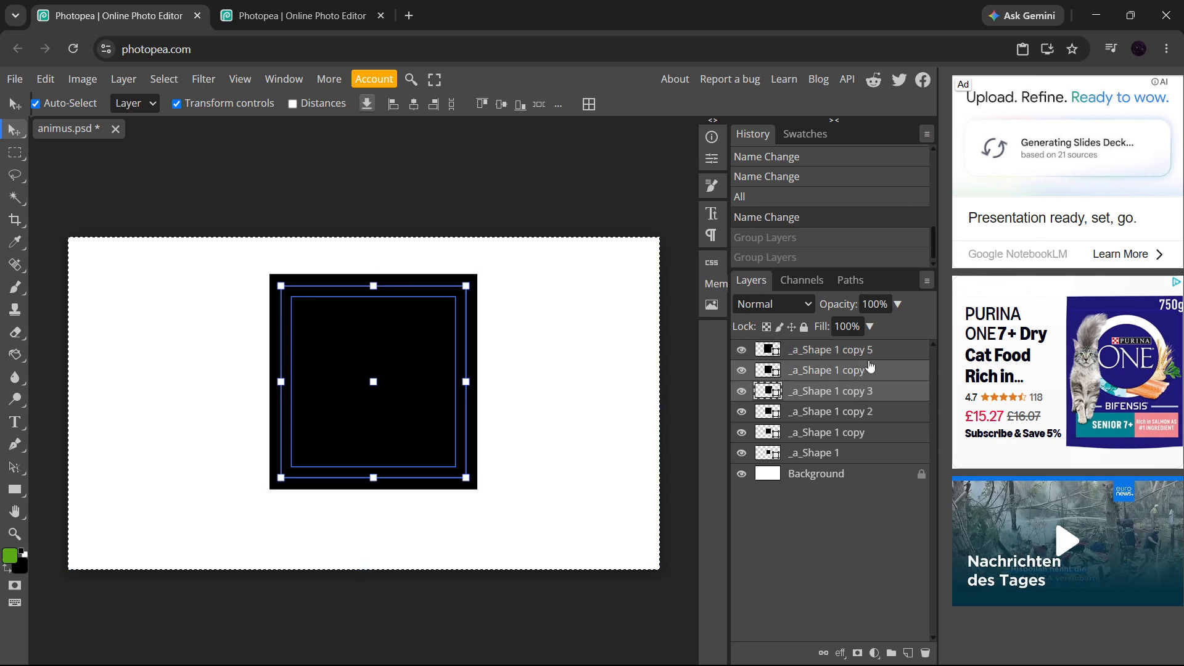
{"action": "left_click", "coordinate": [867, 351], "text": "ctrl"}
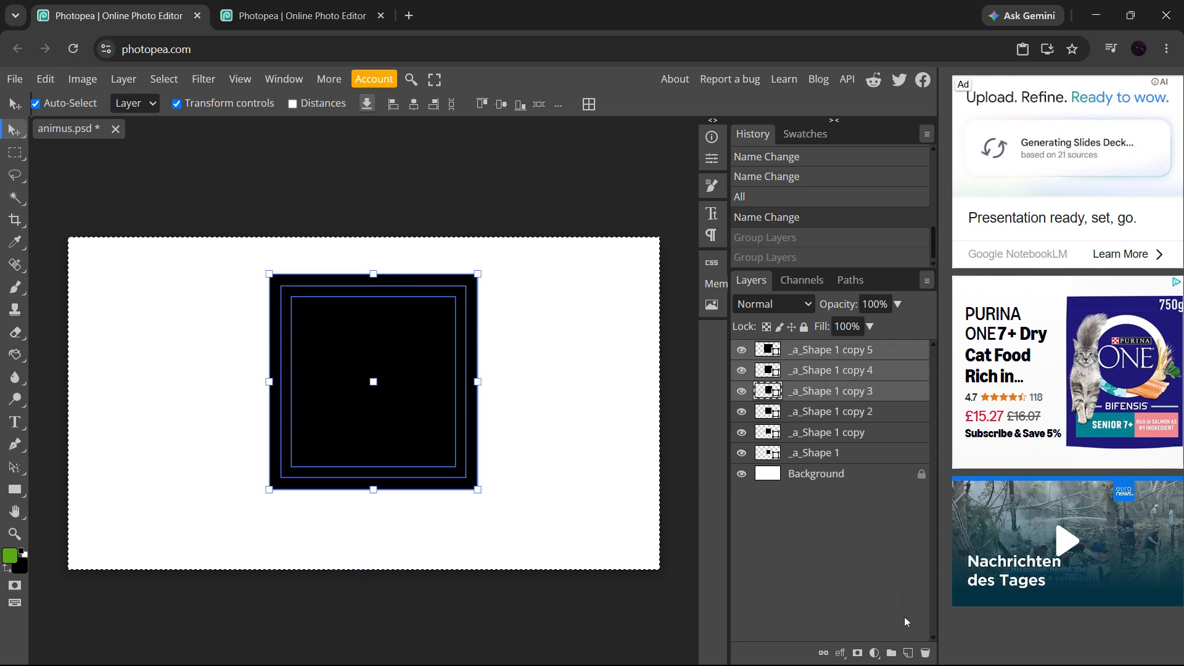
{"action": "left_click", "coordinate": [894, 653]}
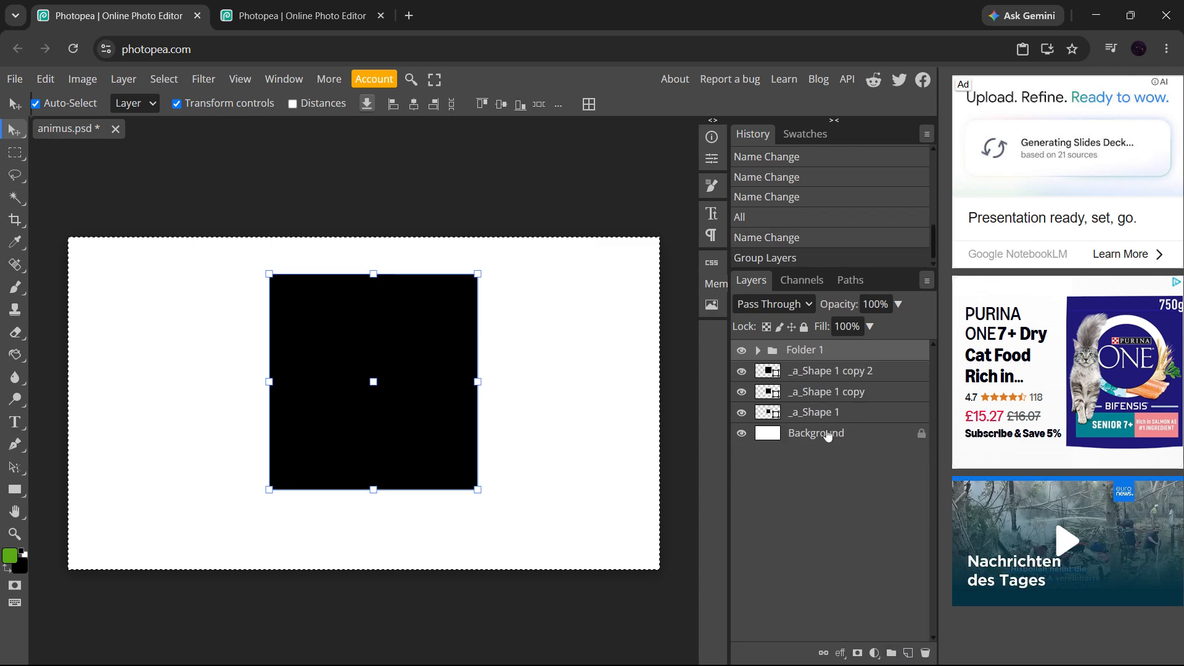
Rename the new folder as Details1
{"action": "double_click", "coordinate": [813, 354]}
{"action": "key", "text": "shift+Left"}
{"action": "key", "text": "shift+Left"}
{"action": "key", "text": "shift+Left"}
{"action": "key", "text": "shift+Left"}
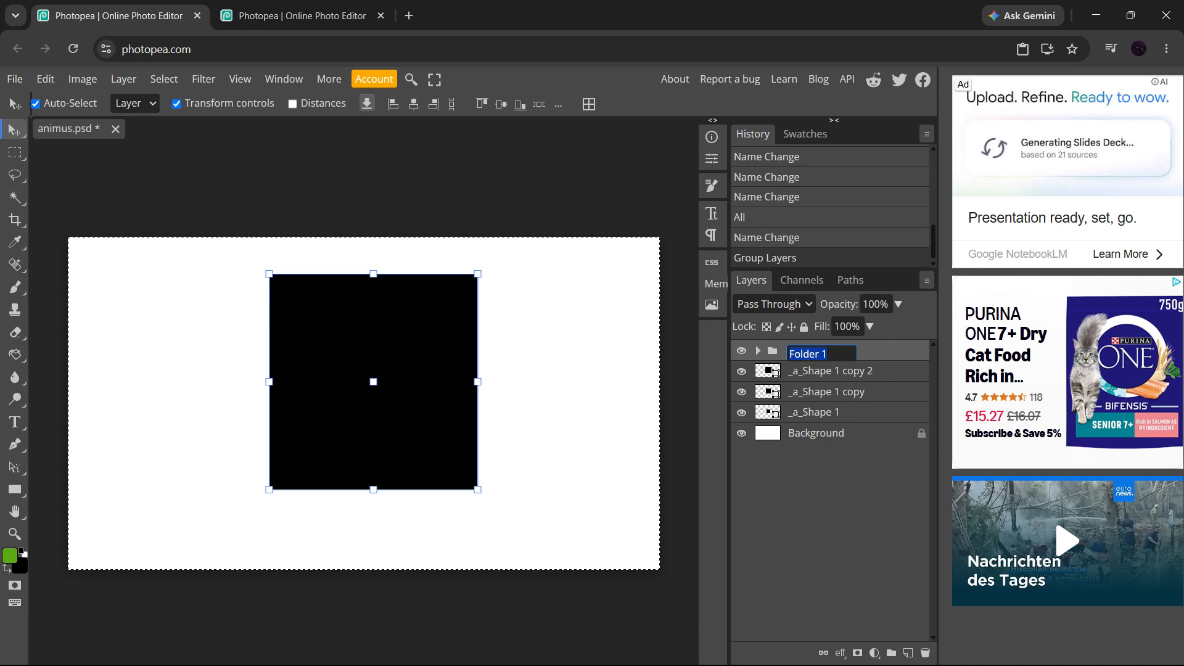
{"action": "type", "text": "Details"}
{"action": "key", "text": "Right"}
{"action": "key", "text": "BackSpace"}
{"action": "key", "text": "BackSpace"}
{"action": "key", "text": "BackSpace"}
{"action": "key", "text": "Return"}
{"action": "left_click", "coordinate": [759, 351]}
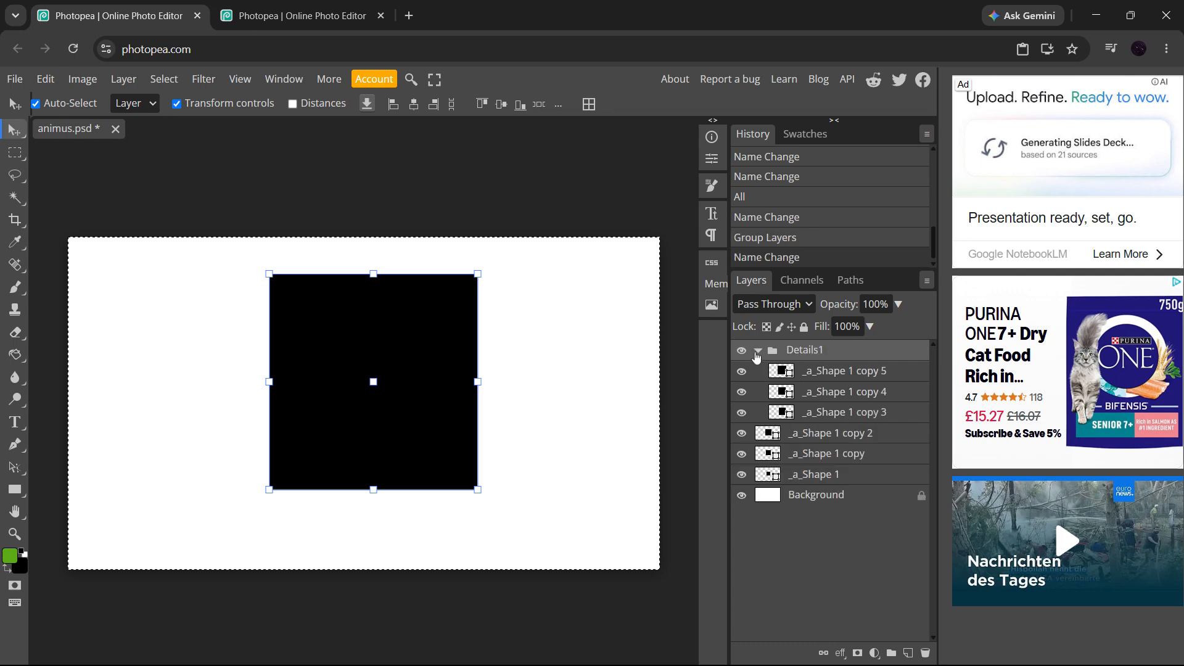
{"action": "left_click", "coordinate": [758, 351]}
{"action": "left_click", "coordinate": [758, 351]}
{"action": "left_click", "coordinate": [758, 351]}
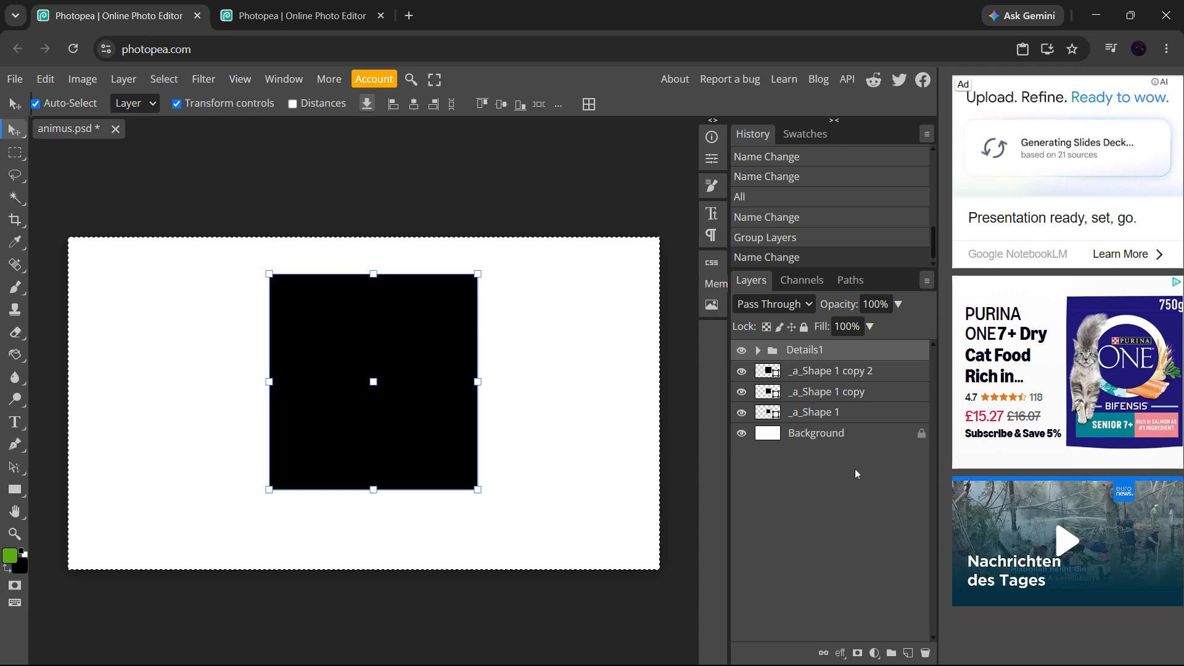
{"action": "right_click", "coordinate": [824, 359]}
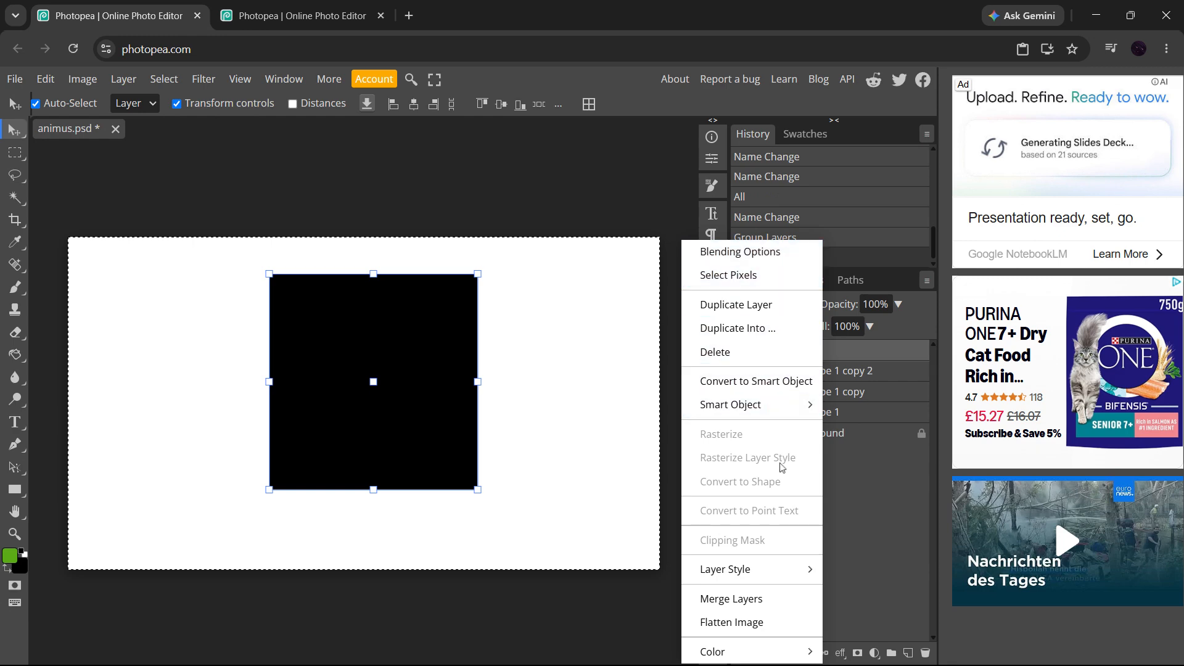
{"action": "left_click", "coordinate": [666, 623]}
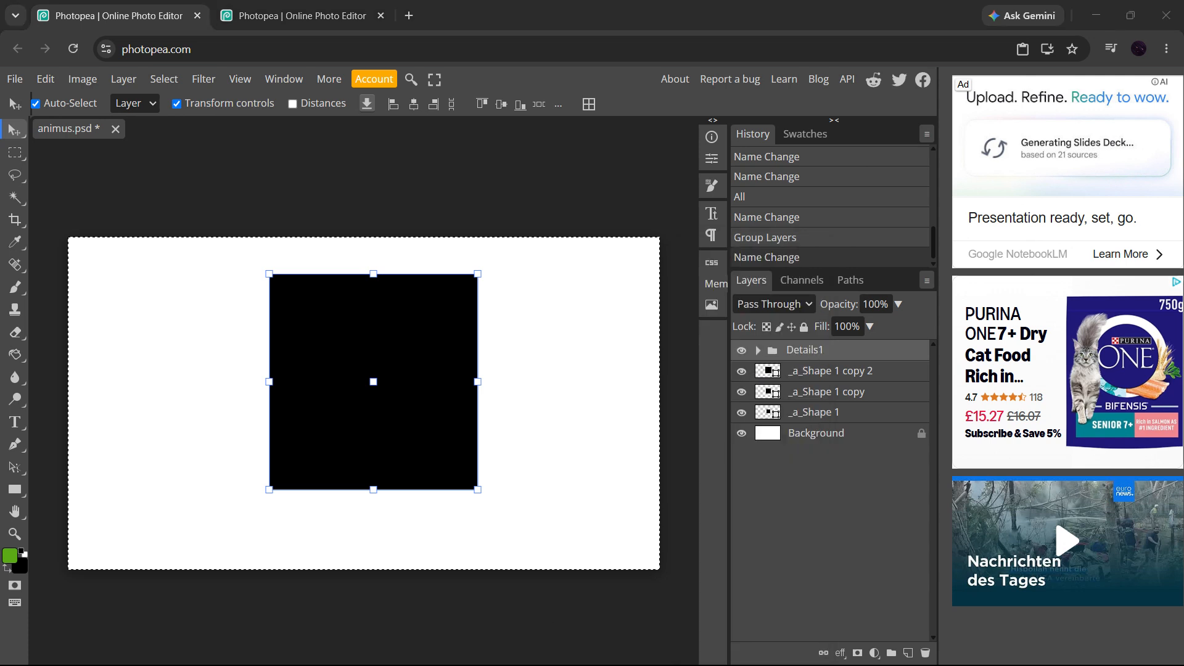
Ungroup the Details1 folder back into separate shape layers
{"action": "left_click", "coordinate": [827, 522]}
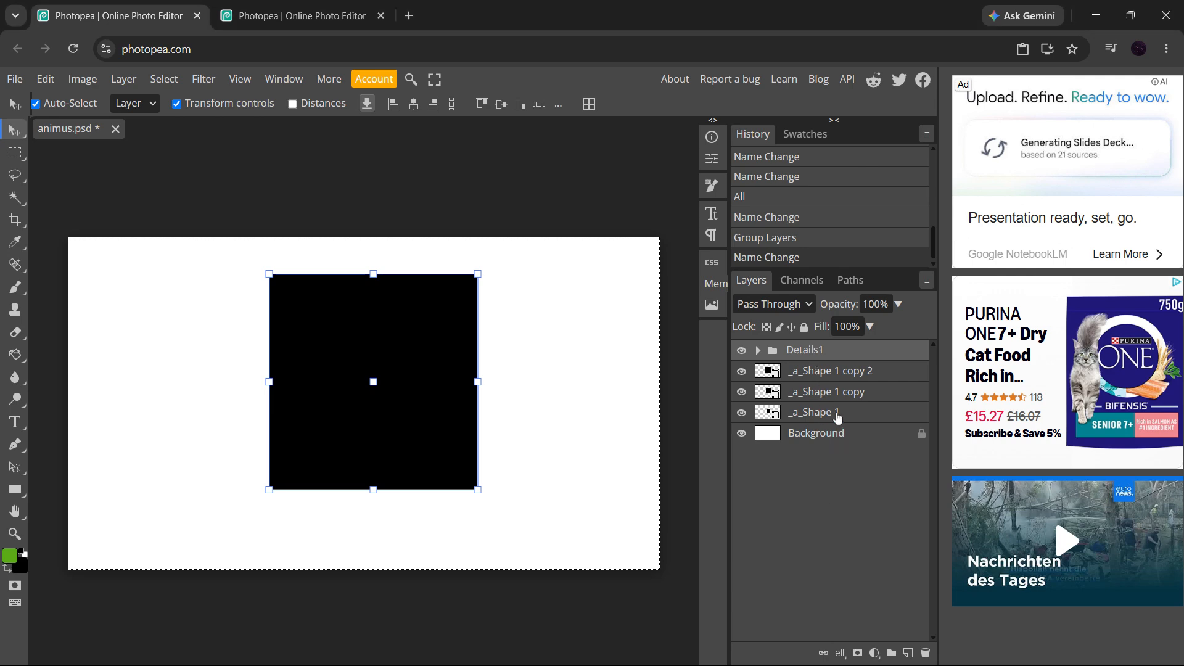
{"action": "left_click", "coordinate": [857, 377]}
{"action": "left_click", "coordinate": [867, 356]}
{"action": "key", "text": "ctrl+shift+g"}
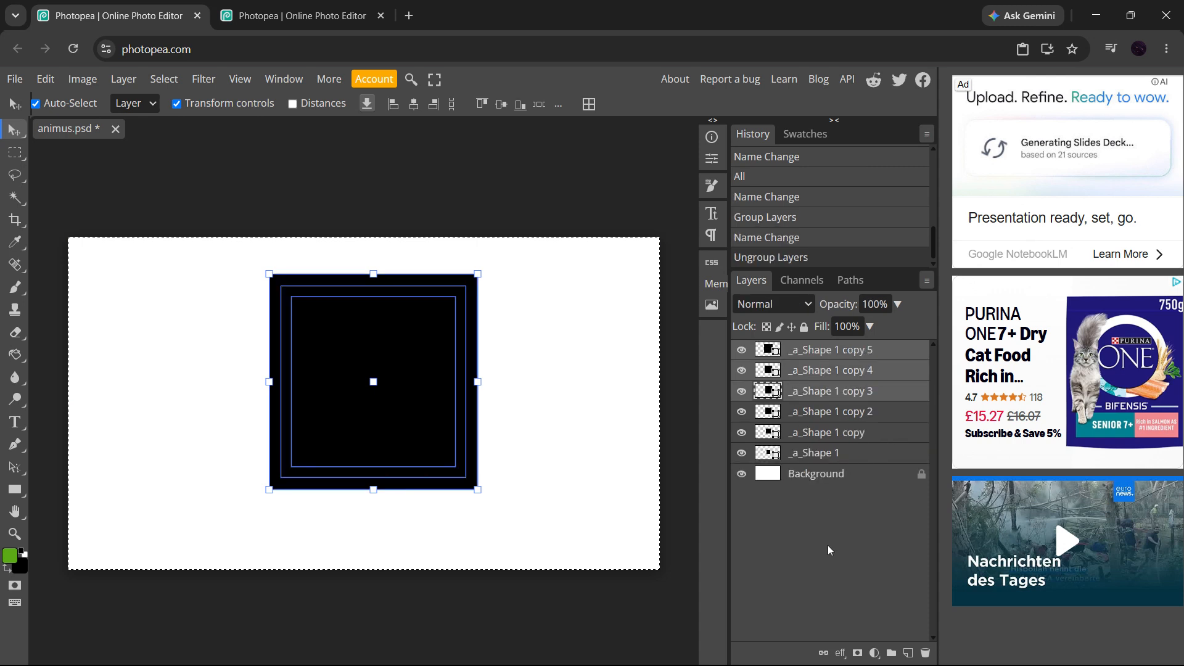
{"action": "left_click", "coordinate": [687, 548]}
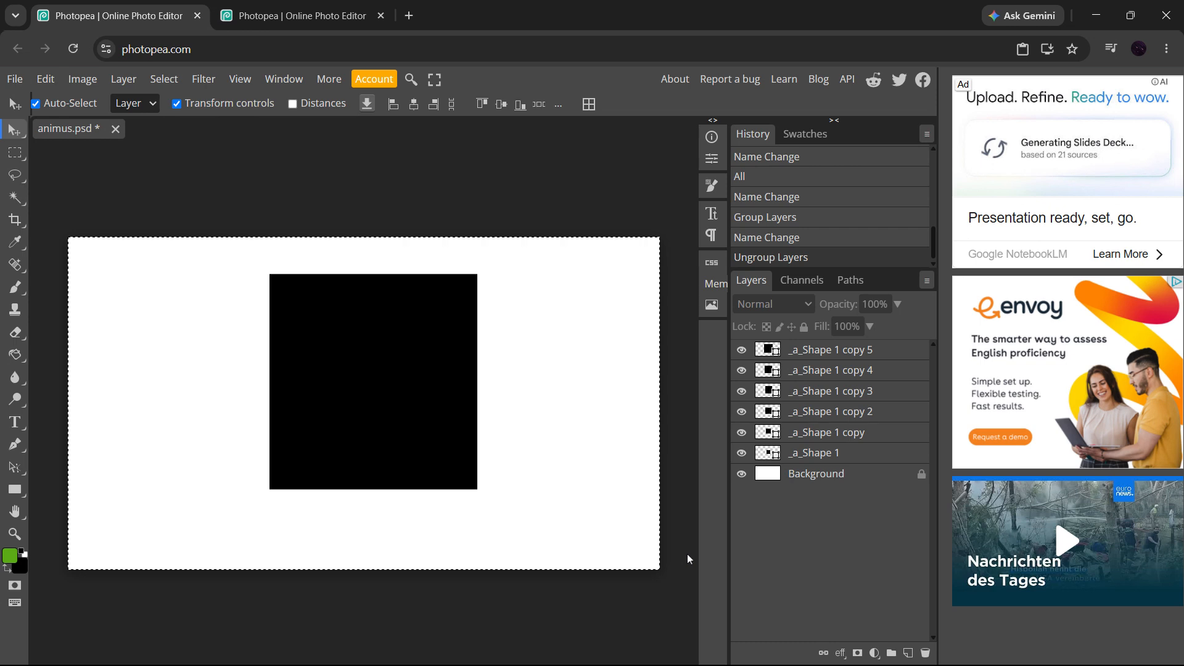